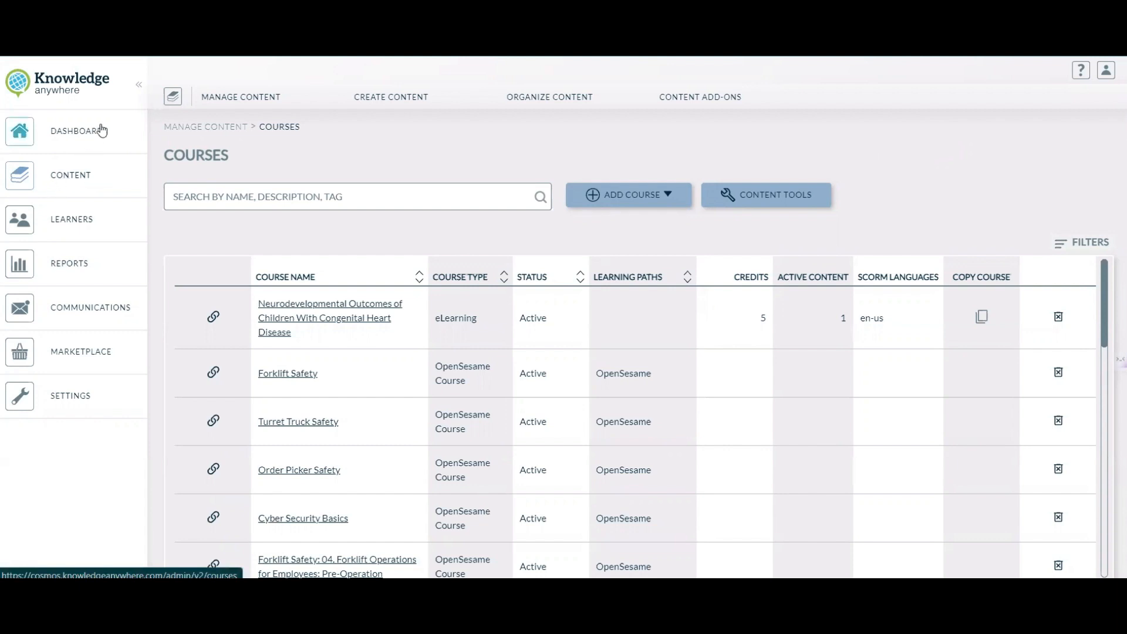
left_click(138, 85)
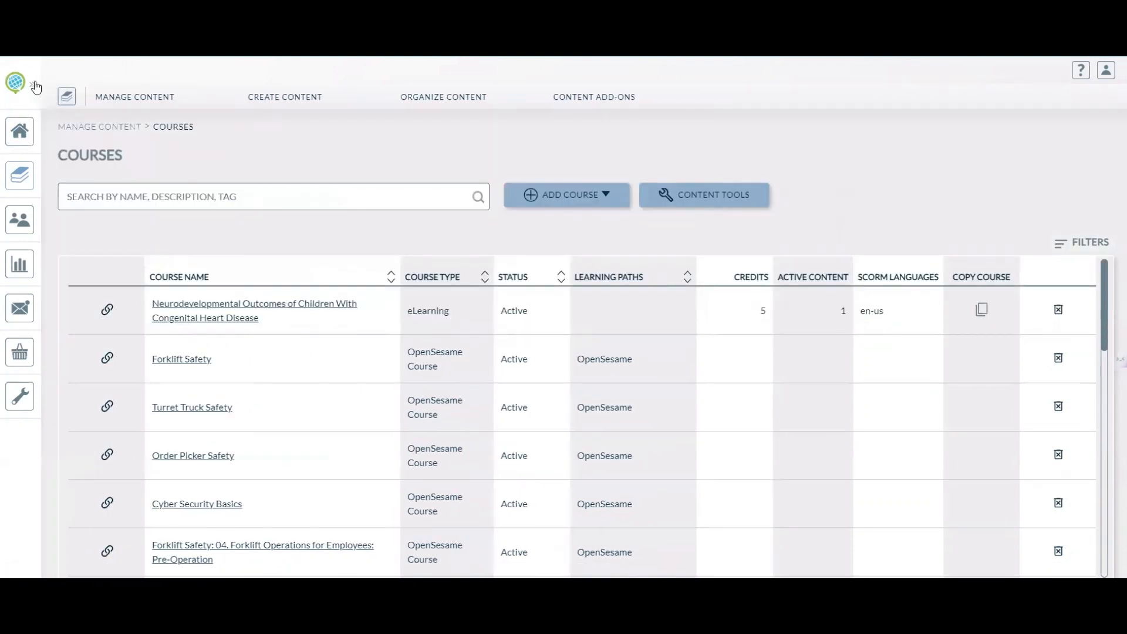
left_click(32, 84)
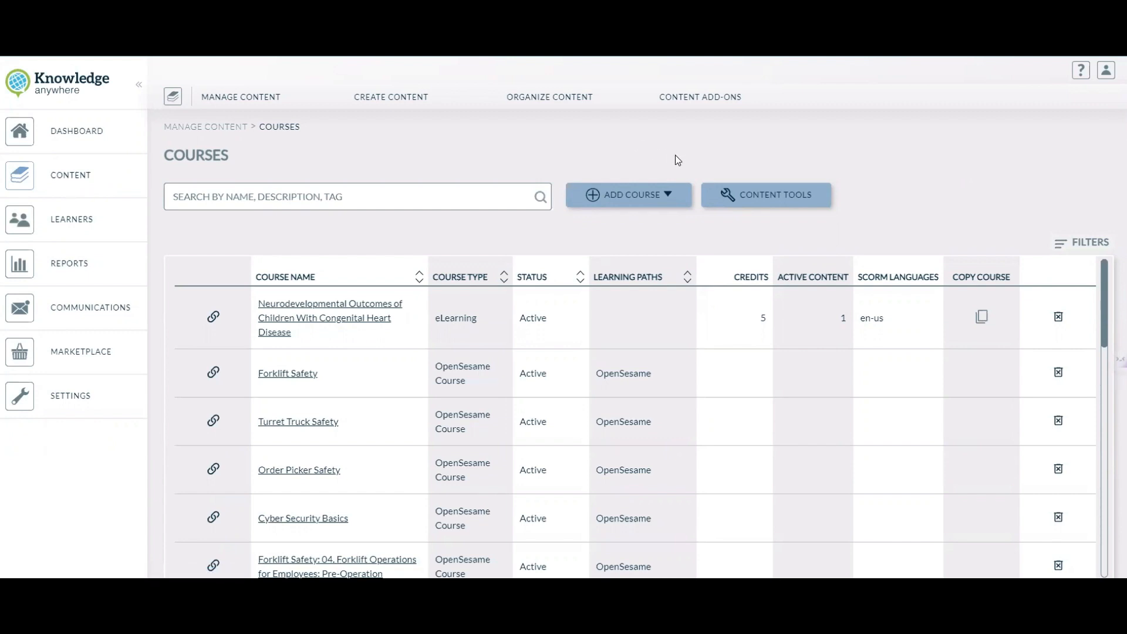
Step: Start a new self study course with the admin title "Fake Self Study Course" and copy that title
left_click(669, 200)
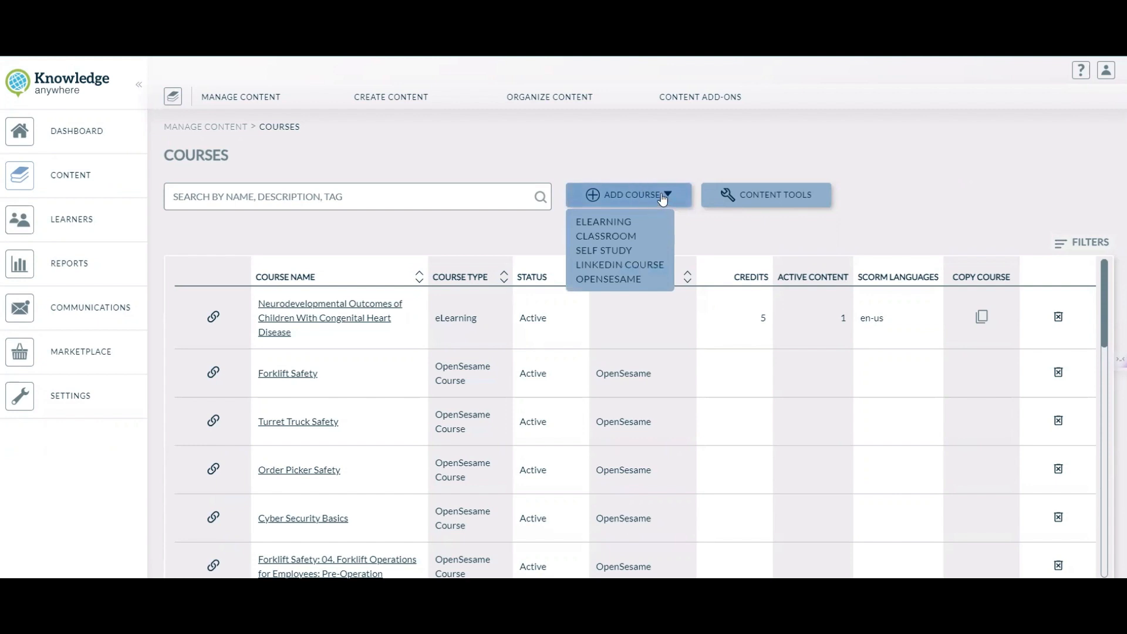
left_click(602, 252)
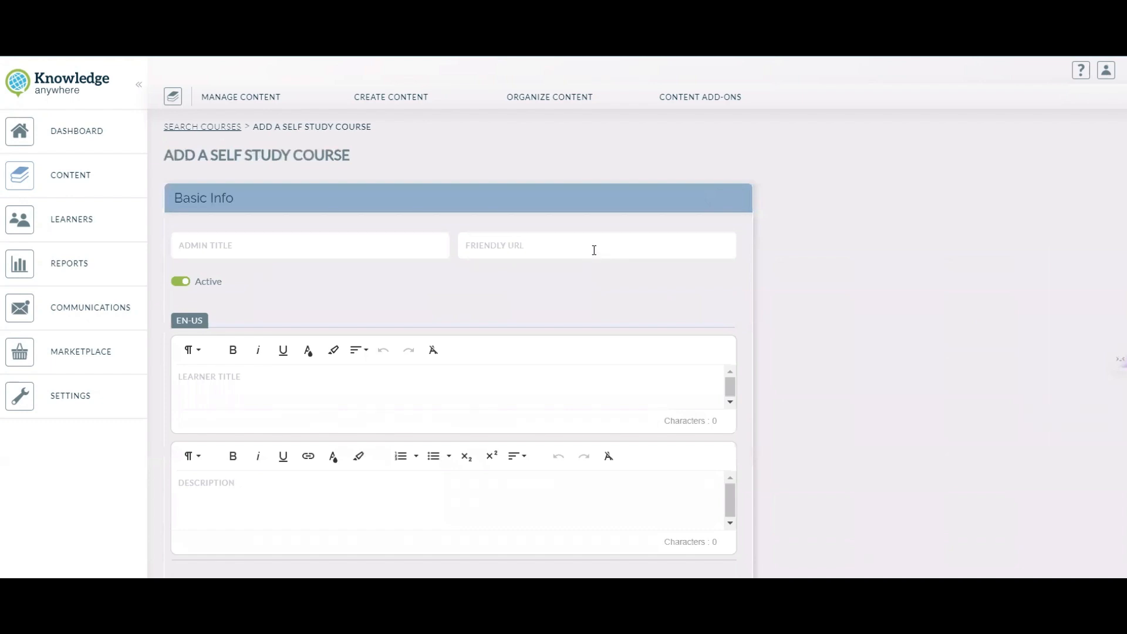
mouse_move(413, 105)
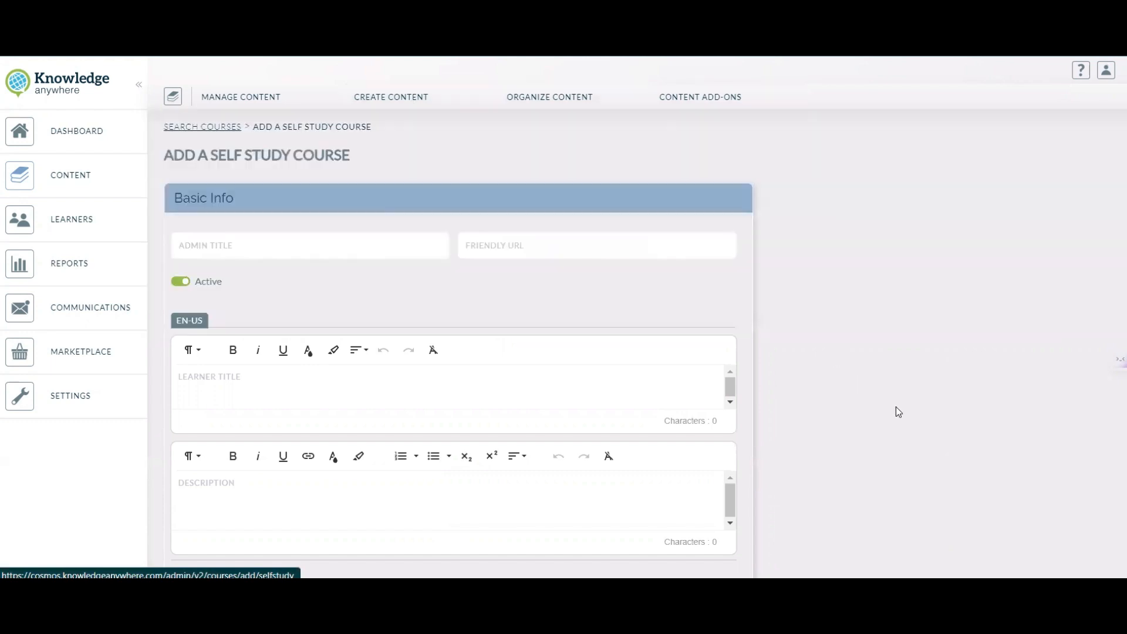
left_click(299, 239)
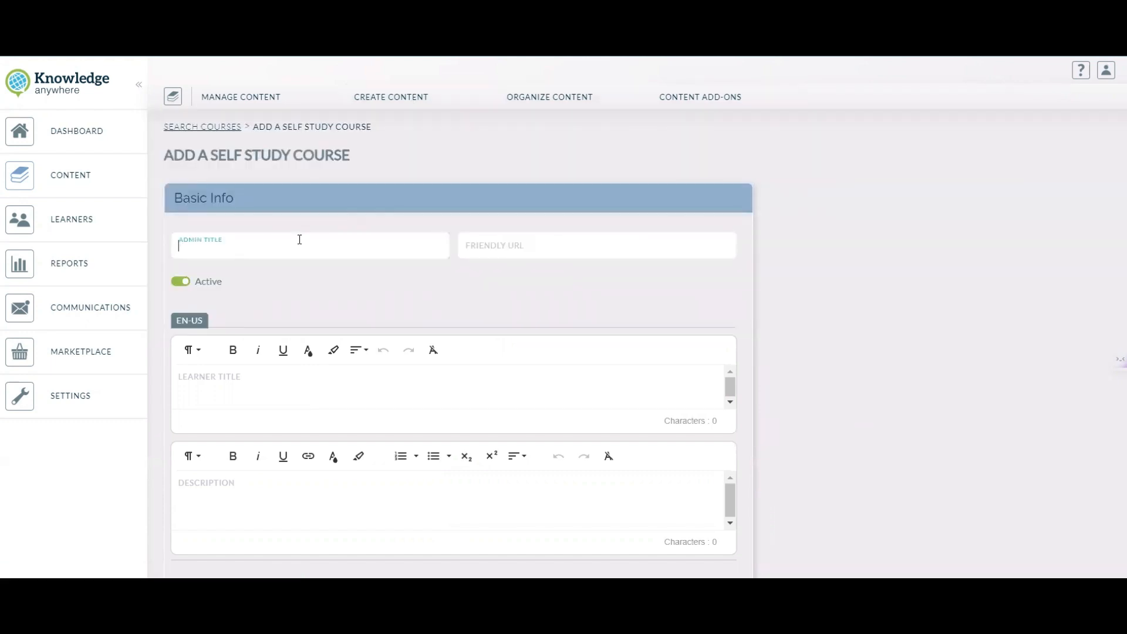
type("Fake Self Study Course")
key("ctrl+a")
key("ctrl+c")
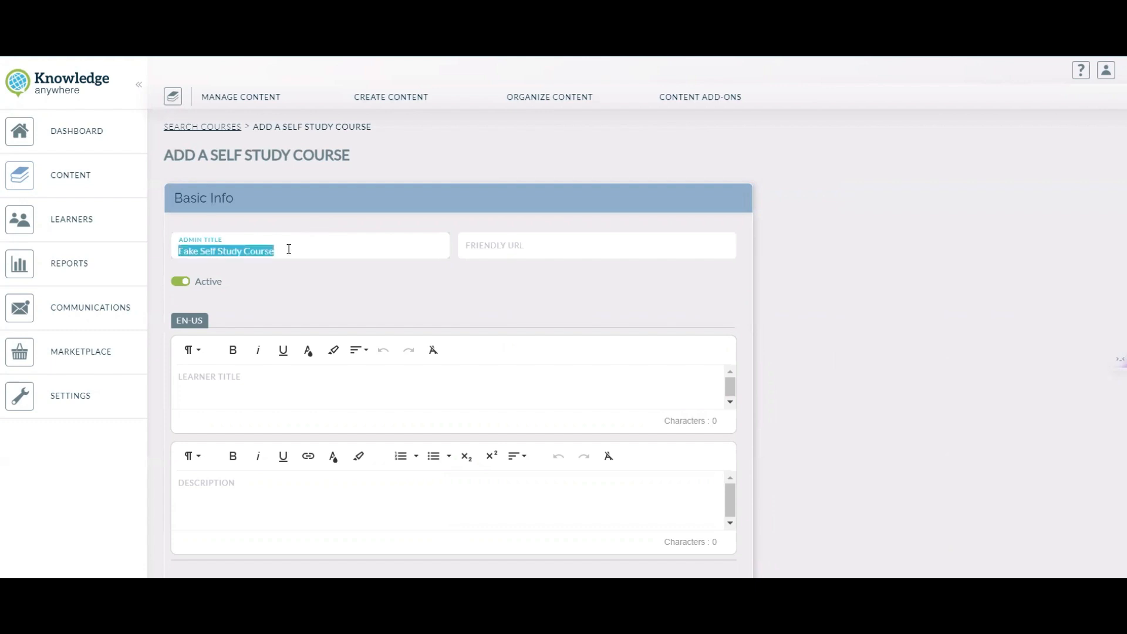
left_click(837, 279)
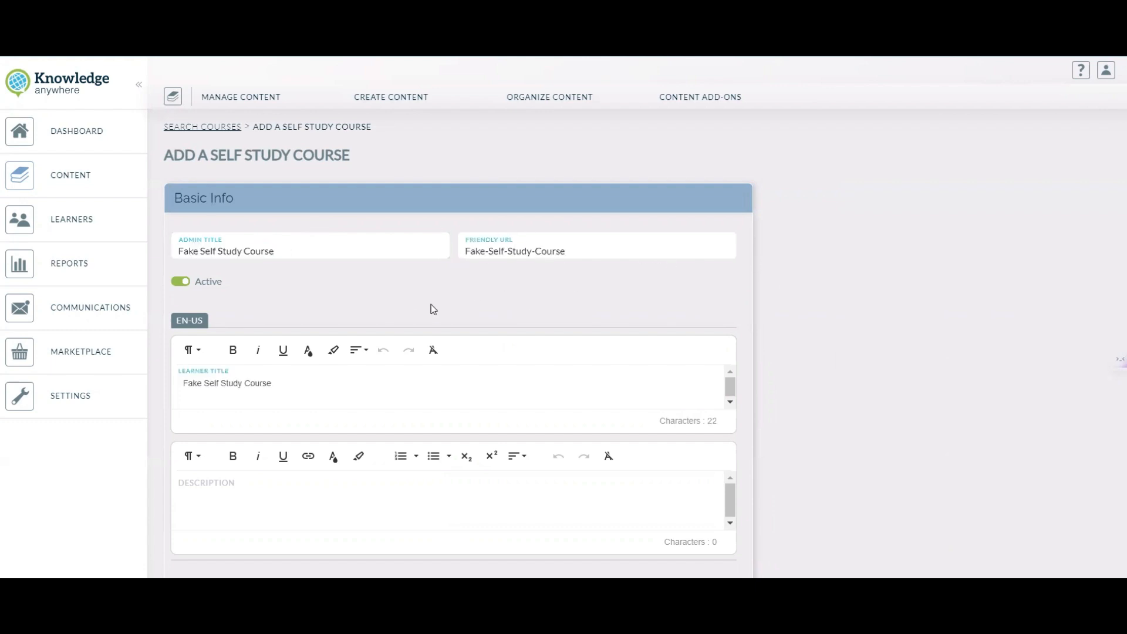
Step: Fill the course description with six lines of the copied text "Fake Self Study Course"
scroll(298, 427, "down", 4)
left_click(226, 270)
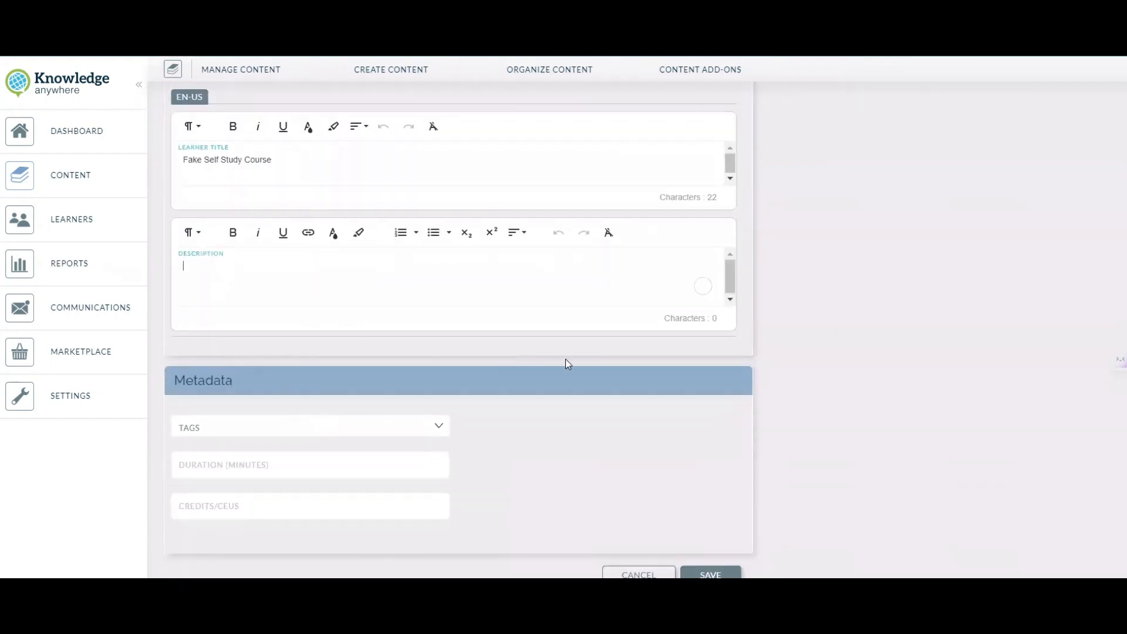
key("ctrl+v")
key("Return")
key("ctrl+v")
key("Return")
key("ctrl+v")
key("Return")
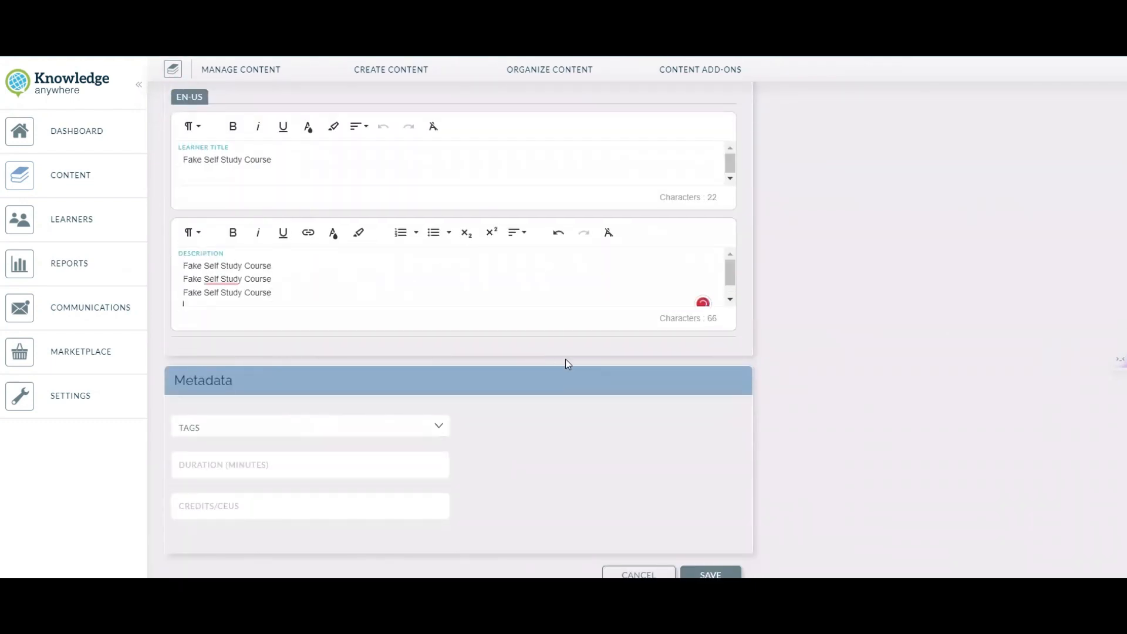
key("ctrl+v")
key("Return")
key("ctrl+v")
key("Return")
key("ctrl+v")
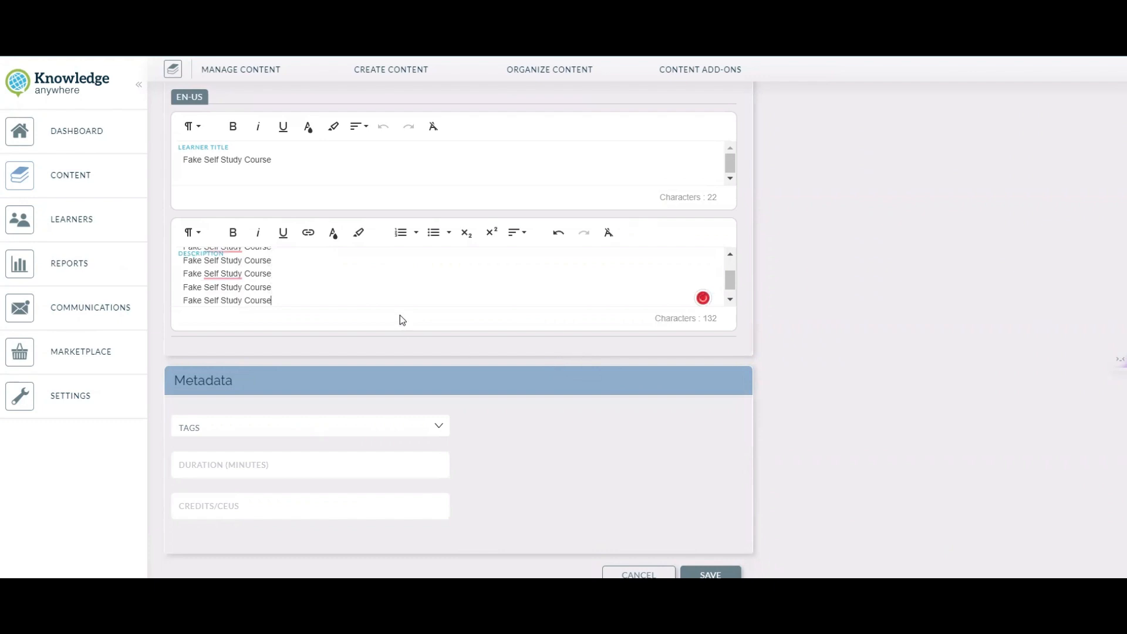
Step: Tag the course Anti-Harassment, set its duration to 20 minutes and its credits to 5, and save it
scroll(401, 319, "up", 3)
scroll(368, 426, "up", 1)
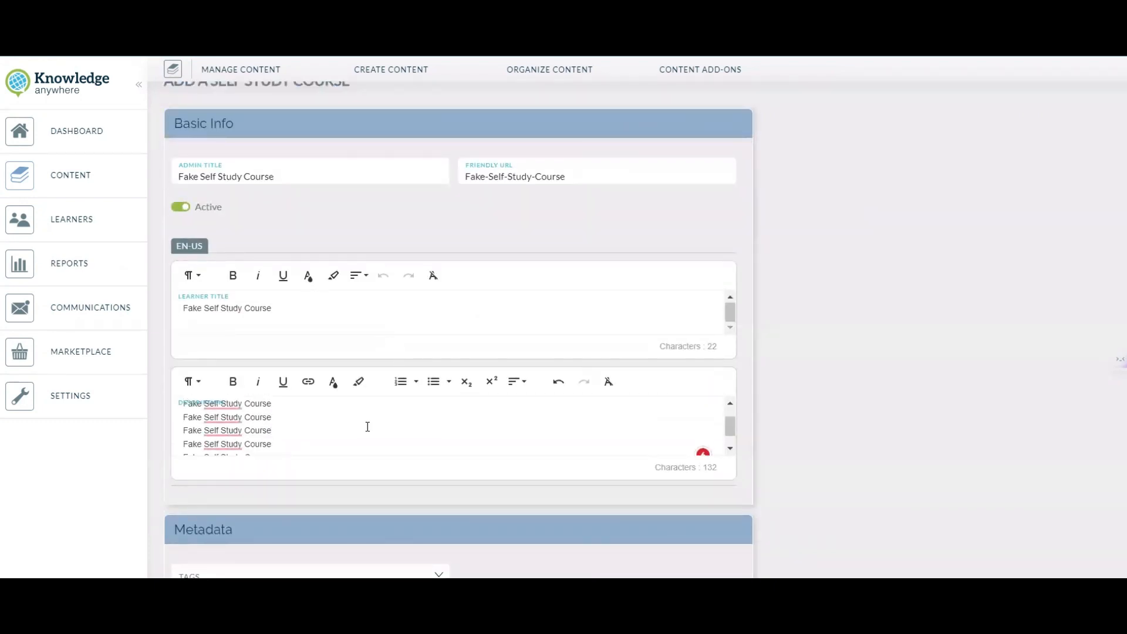
scroll(963, 390, "down", 3)
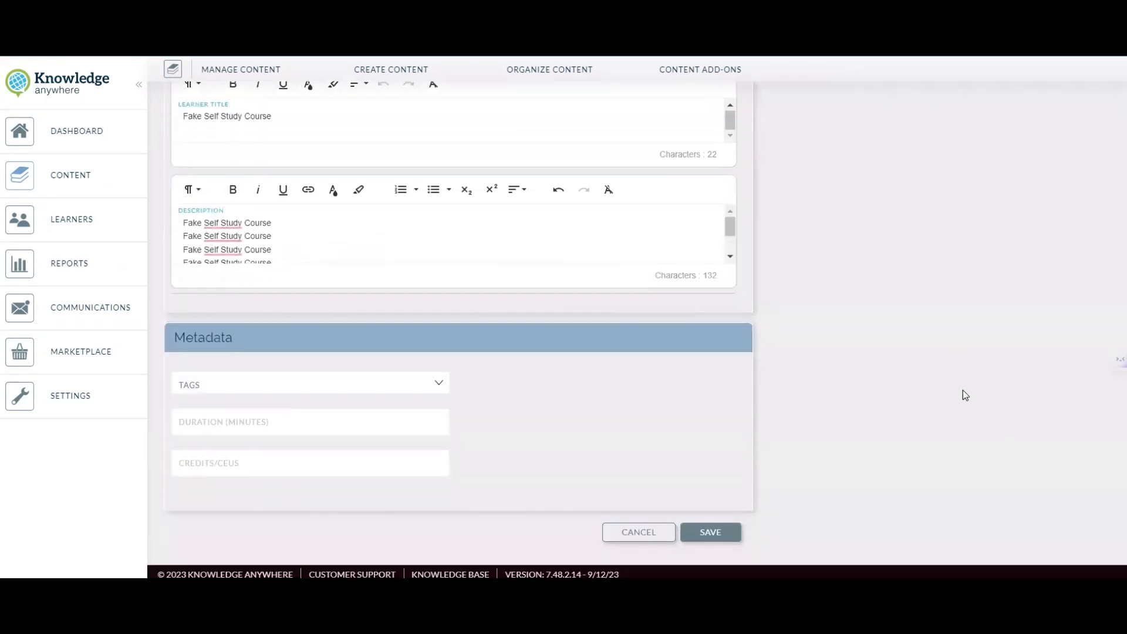
left_click(280, 385)
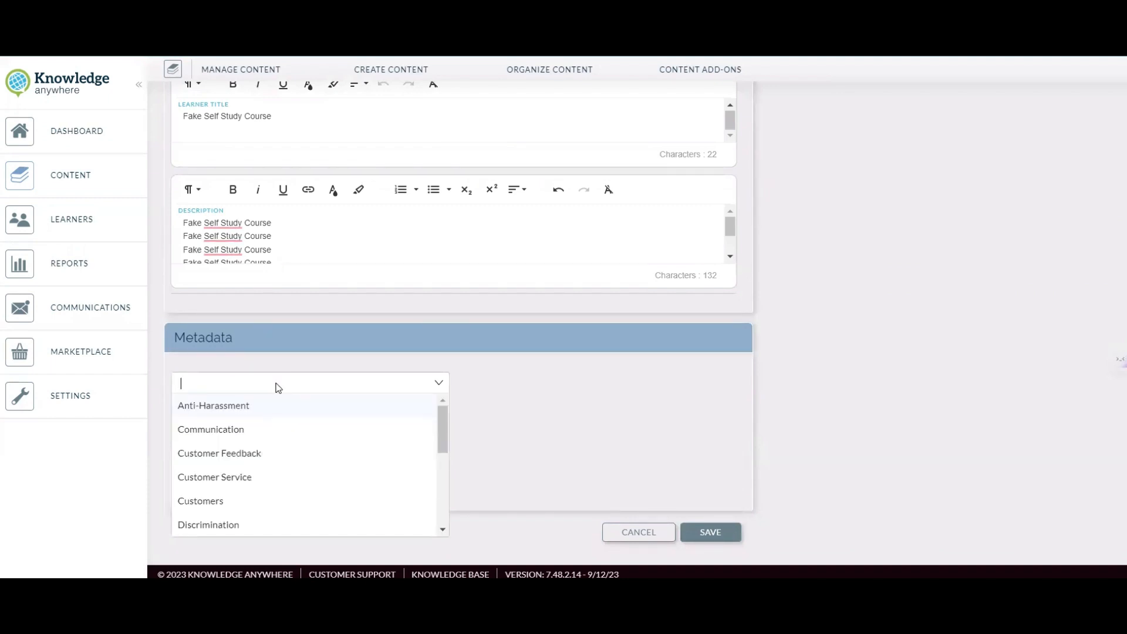
left_click(264, 411)
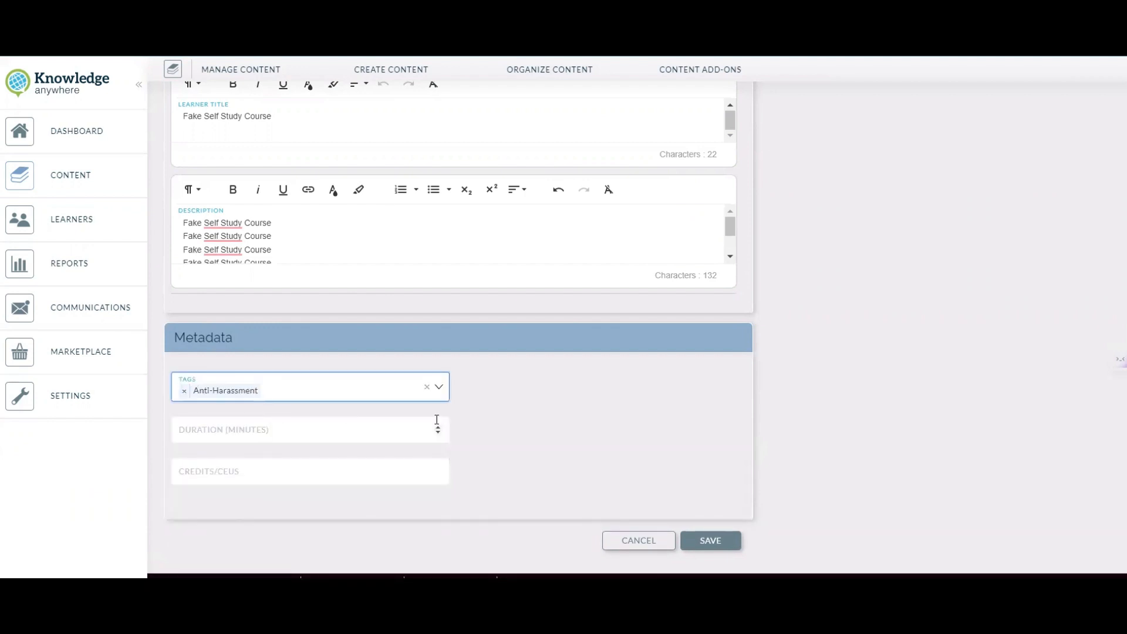
left_click(323, 431)
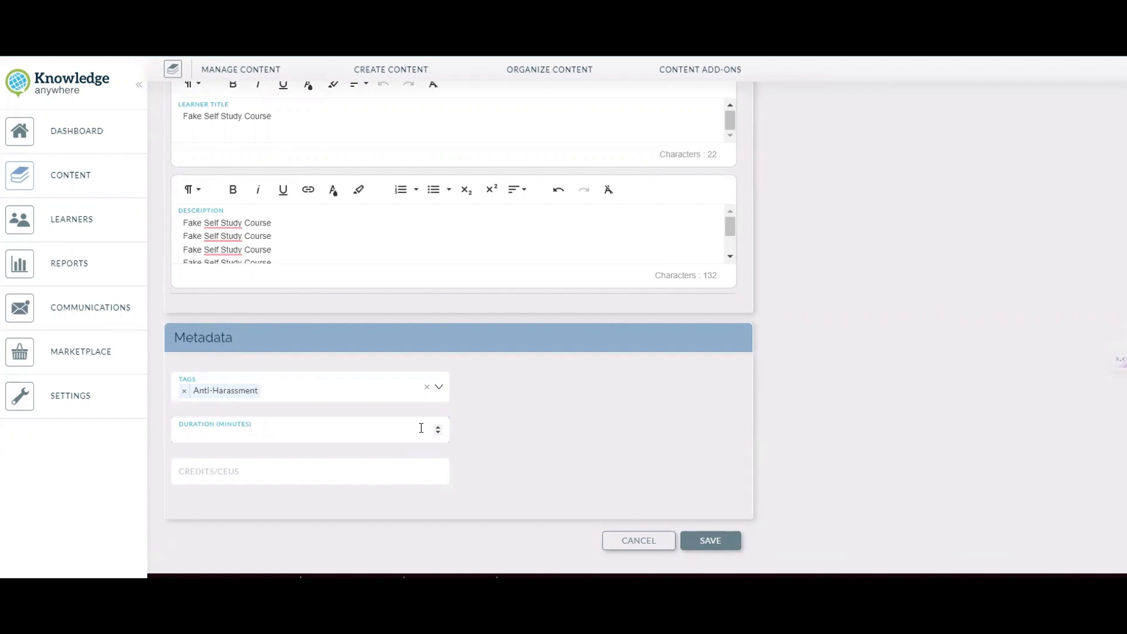
type("20")
left_click(235, 477)
type("5")
left_click(721, 539)
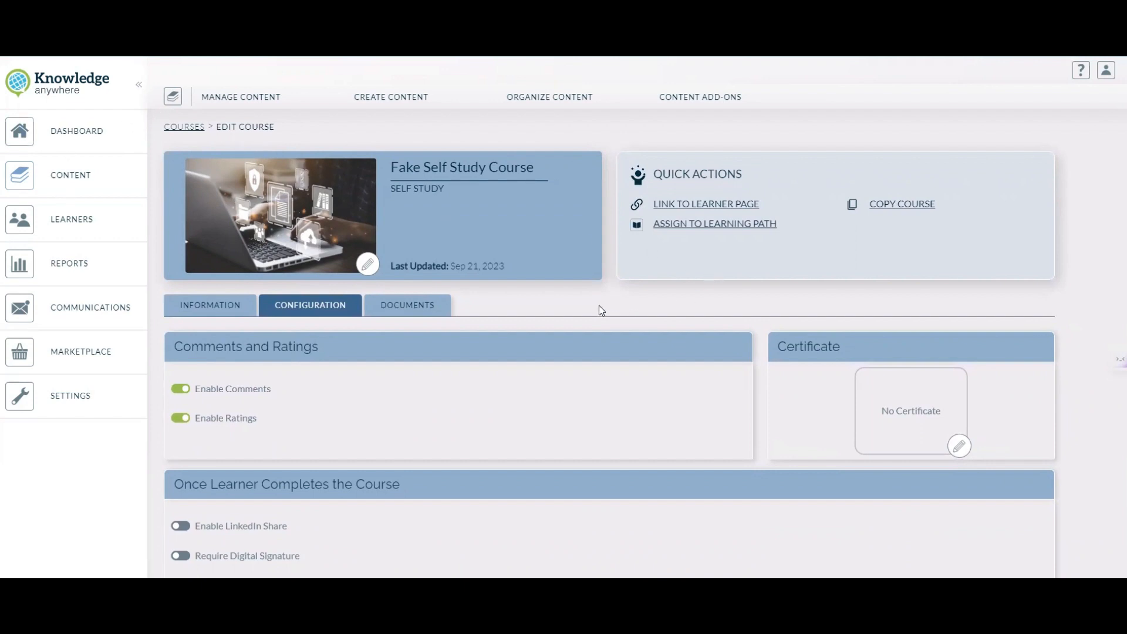
Step: Enable LinkedIn sharing on completion and require payment with a lease price of $100.00 and a lease interval of 12 Months
scroll(601, 310, "down", 5)
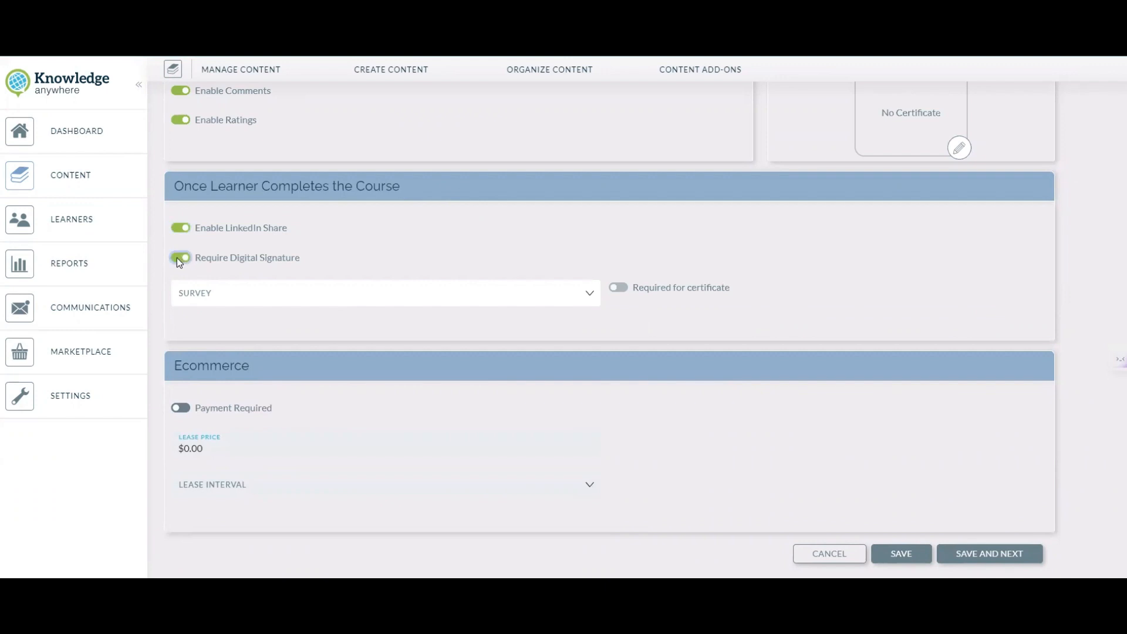
left_click(181, 408)
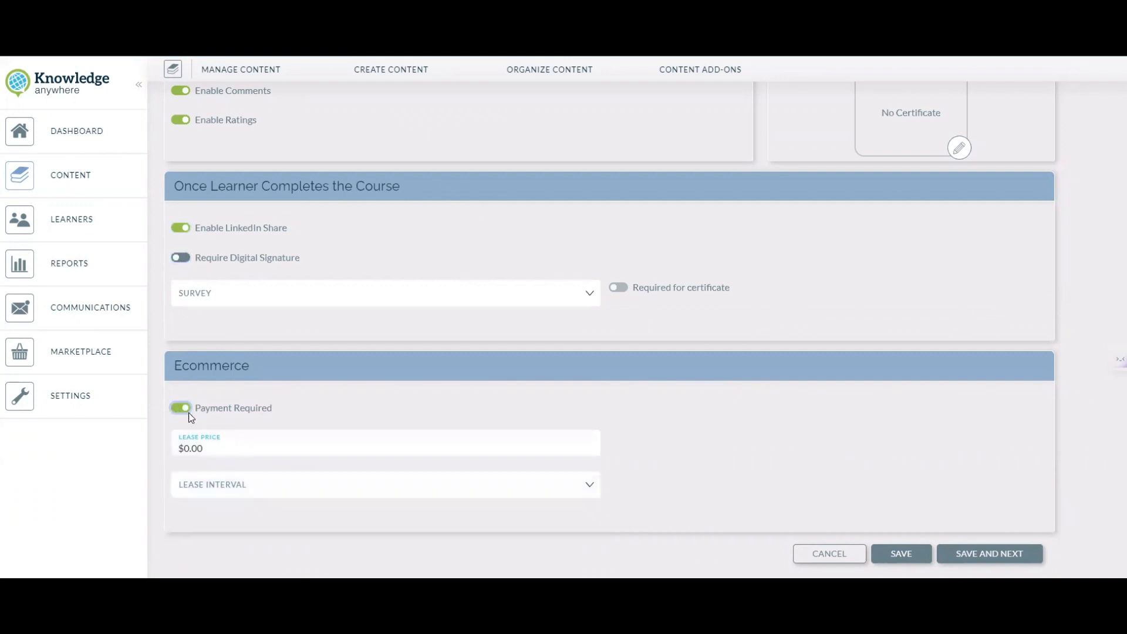
double_click(188, 446)
left_click(191, 448)
type("10")
left_click(214, 489)
left_click(221, 437)
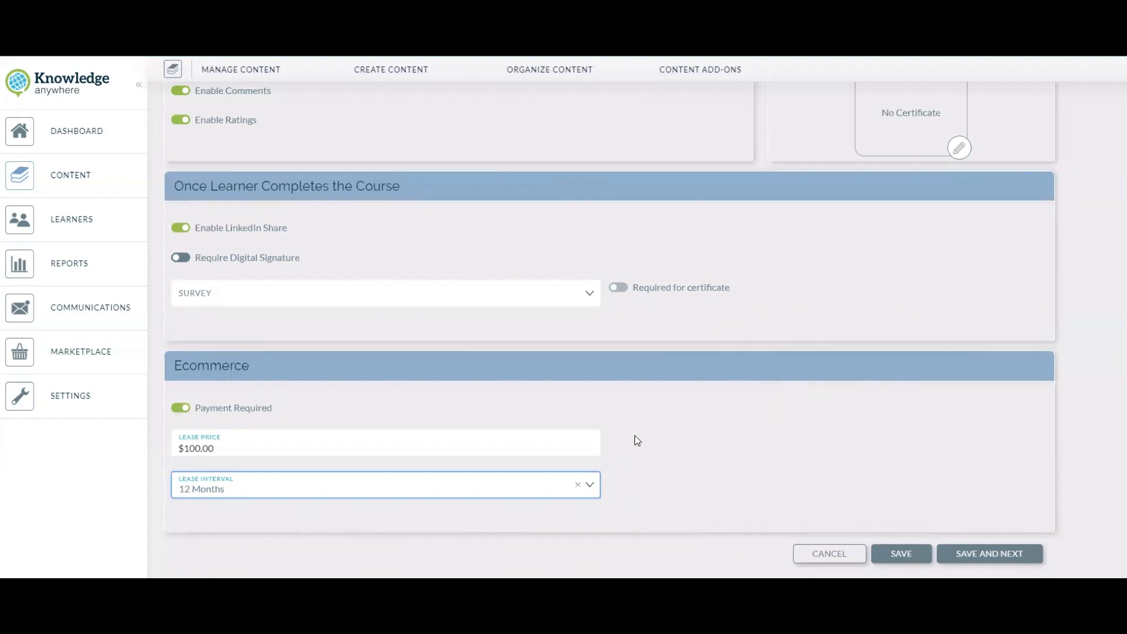
Step: Assign the Default Certificate to the course and save the configuration
scroll(813, 325, "up", 3)
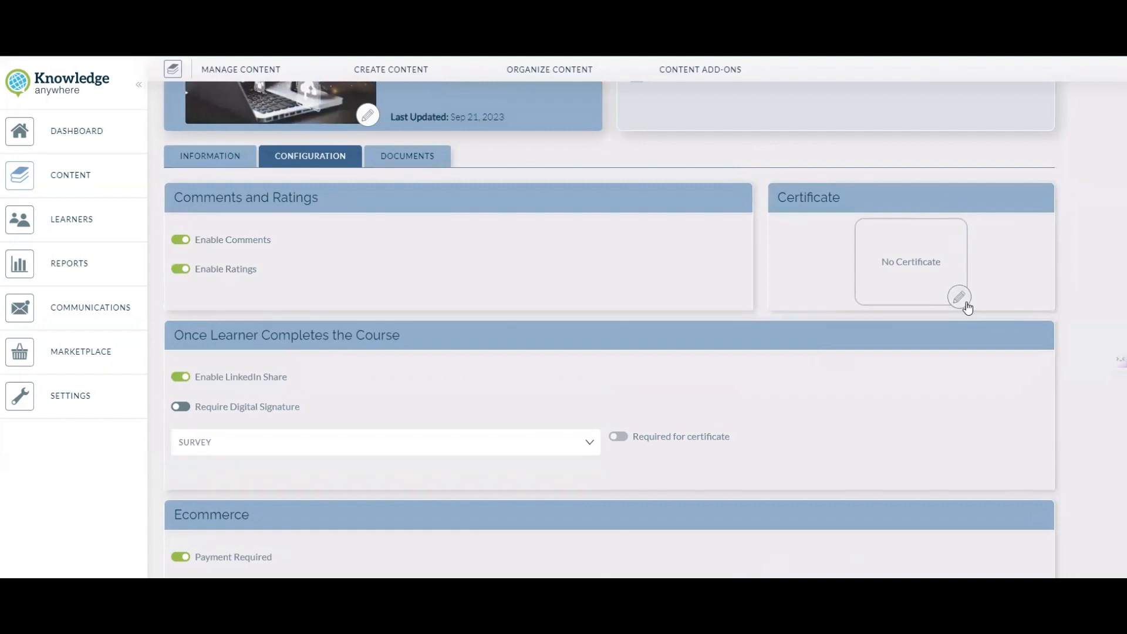
left_click(959, 299)
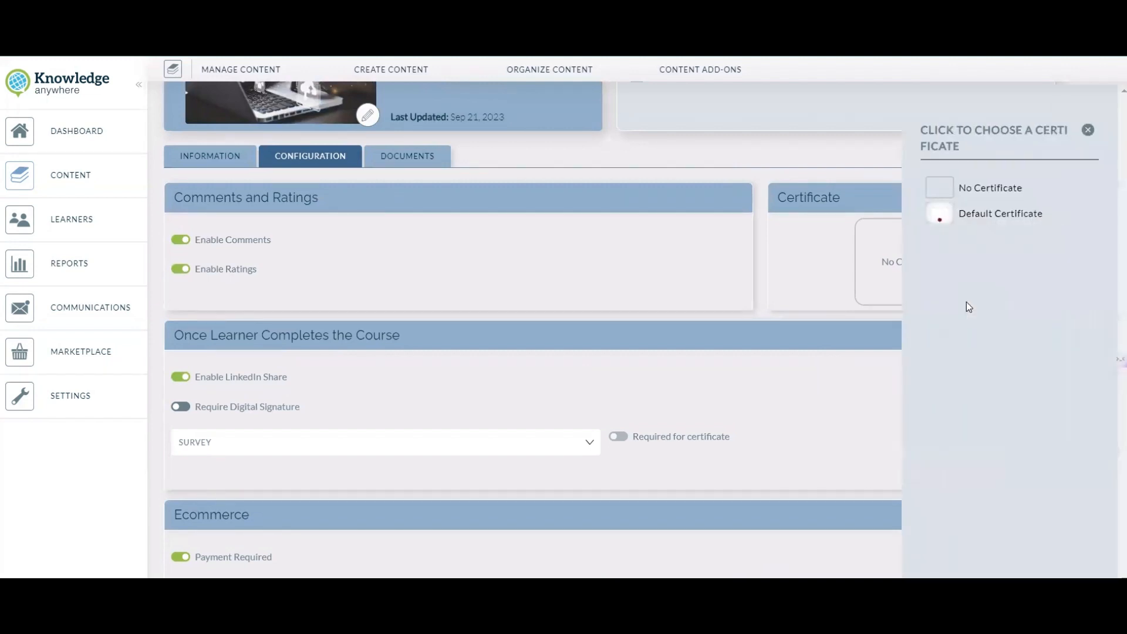
left_click(974, 223)
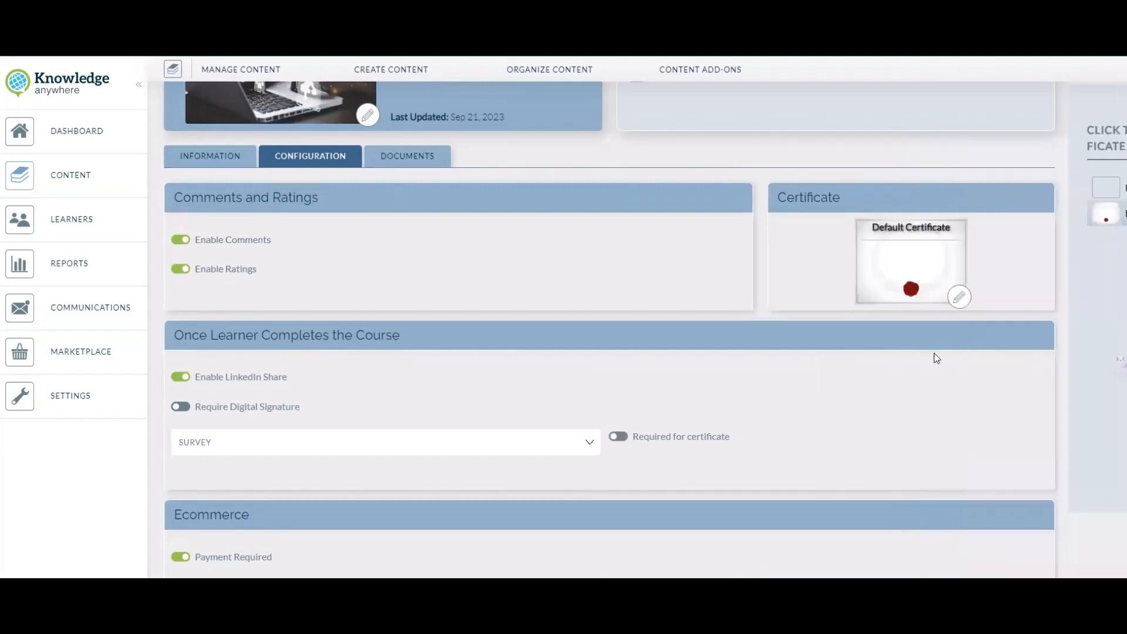
left_click(958, 298)
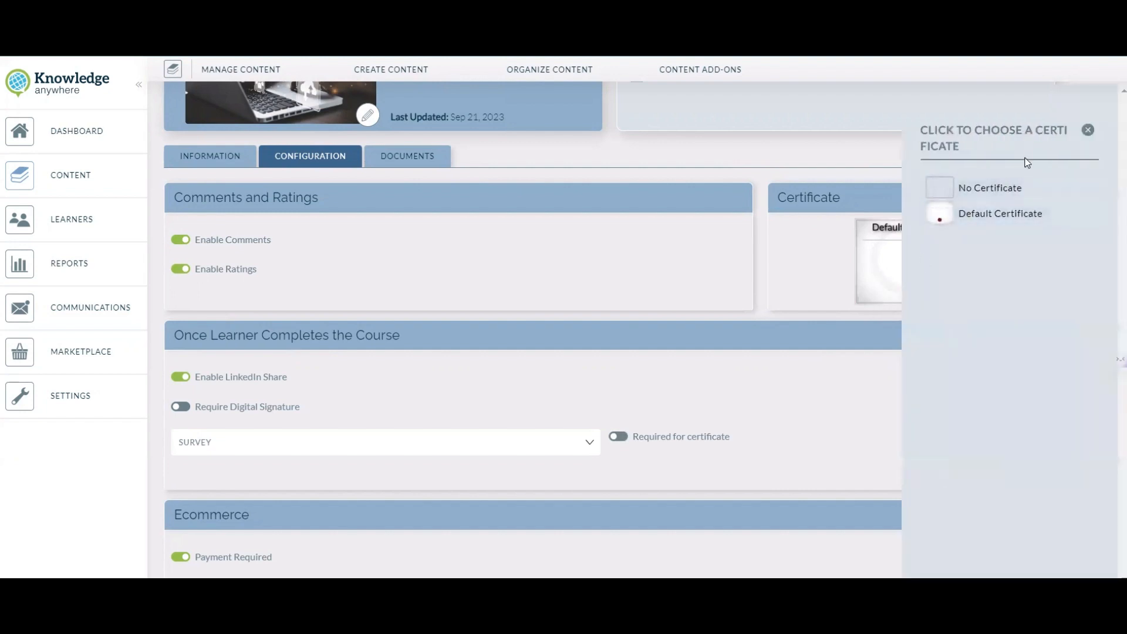
left_click(1088, 129)
scroll(933, 504, "down", 3)
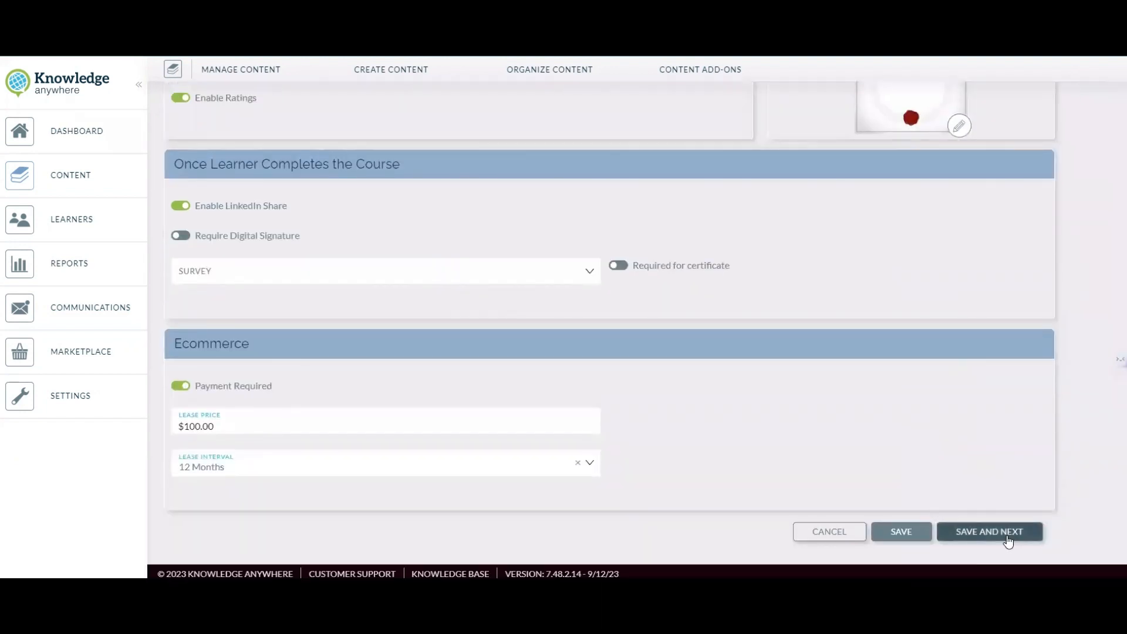
left_click(903, 532)
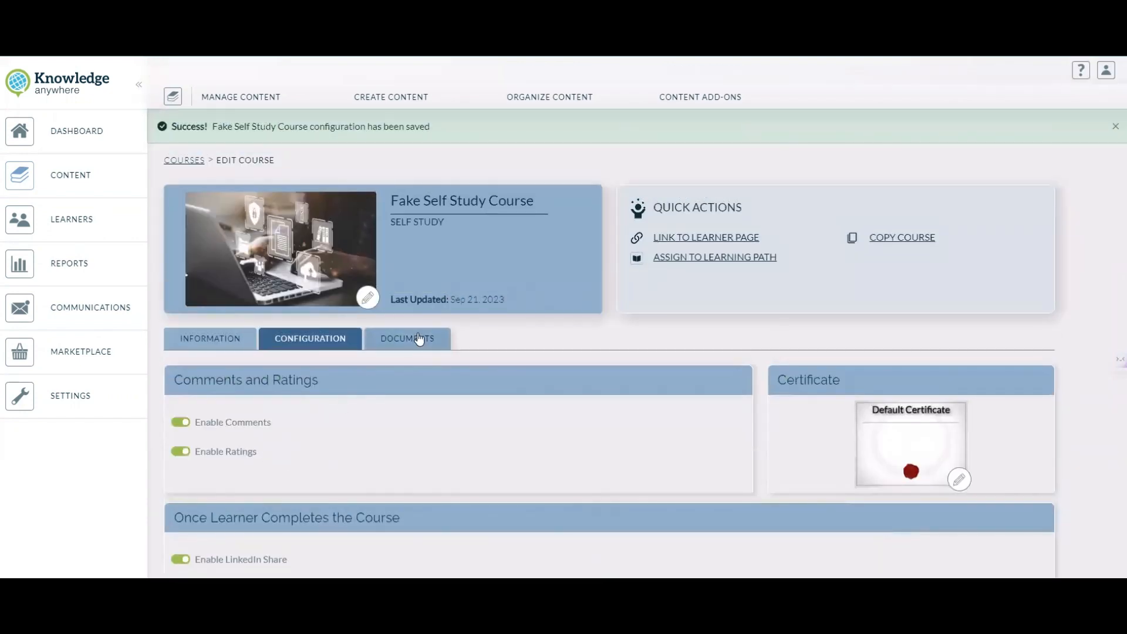
Step: Add a document titled "Fake Title" with file name "Fake_Title" from Three Leadership Tips.docx and assign it to the course
left_click(434, 345)
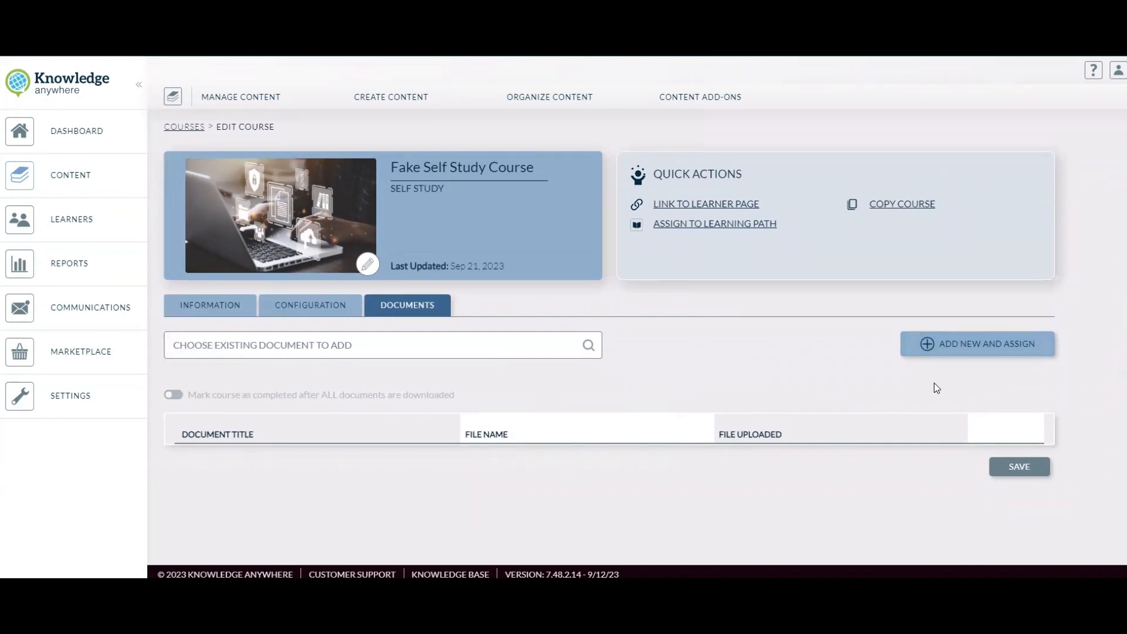
left_click(972, 350)
left_click(801, 173)
type("Fake Title")
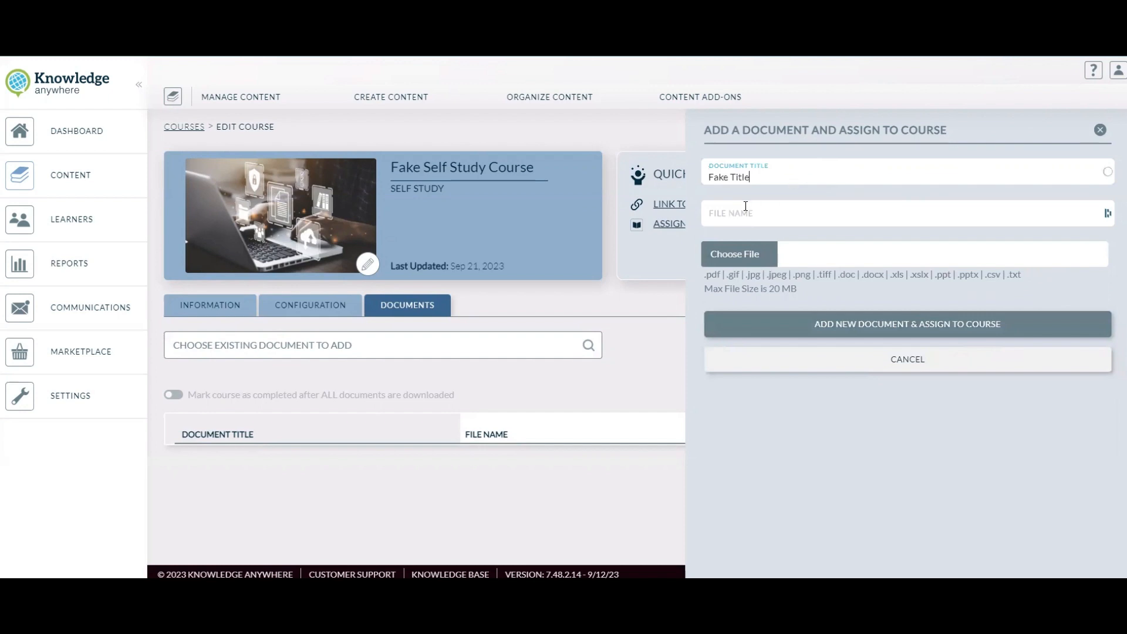
left_click(732, 214)
type("Fake Title")
left_click(732, 256)
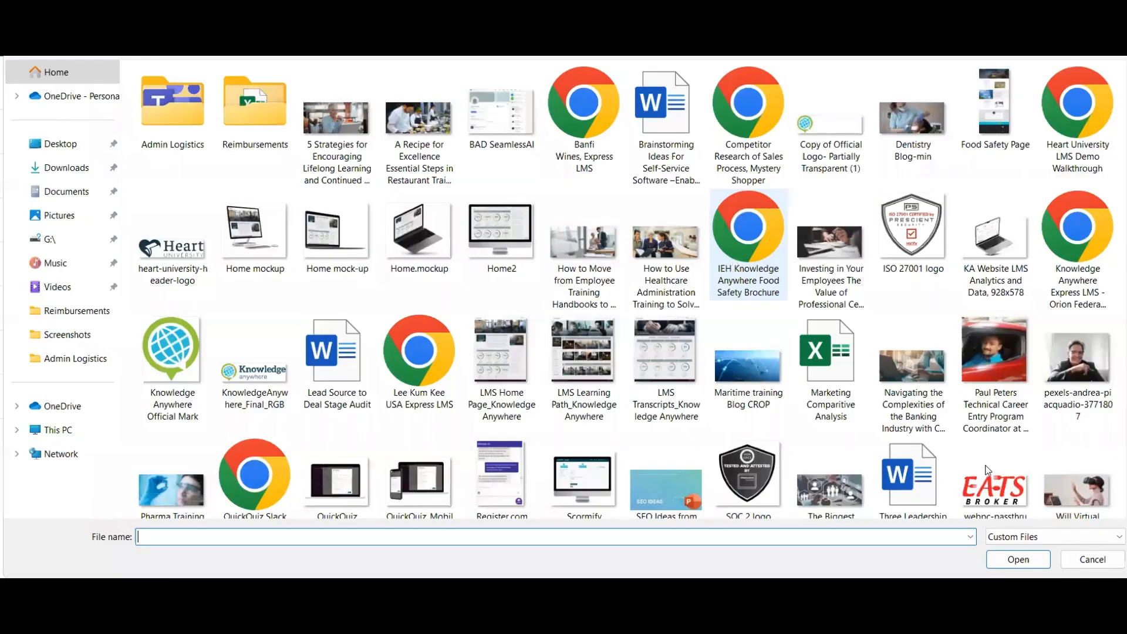
left_click(918, 479)
left_click(1019, 559)
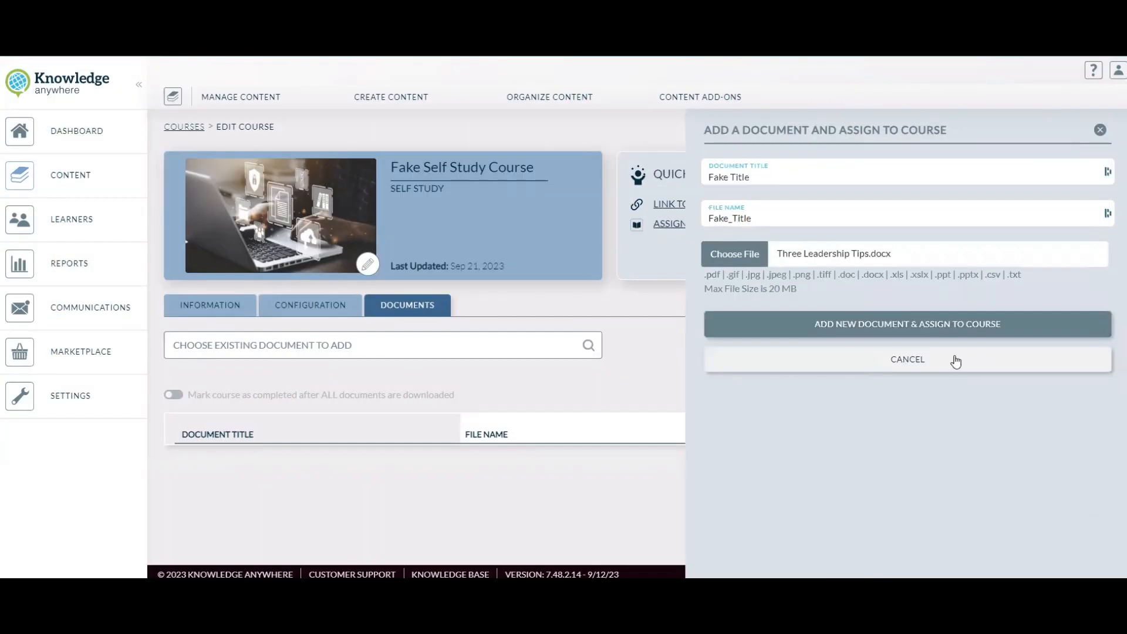
left_click(936, 323)
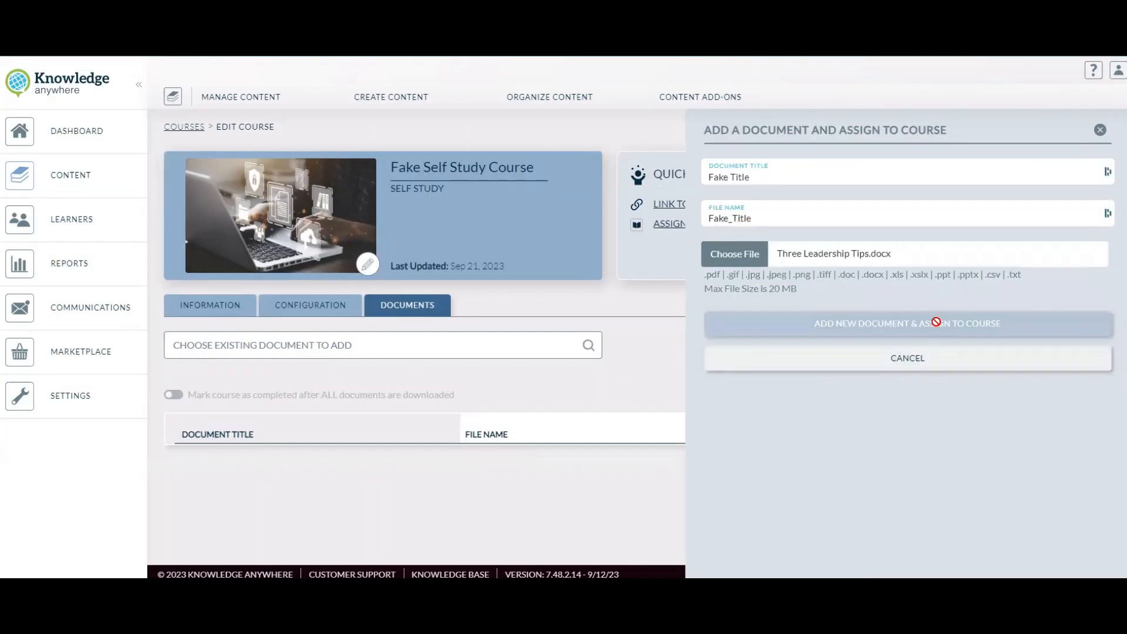
Step: Review the course's basic information, metadata and scheduling options
scroll(954, 457, "down", 1)
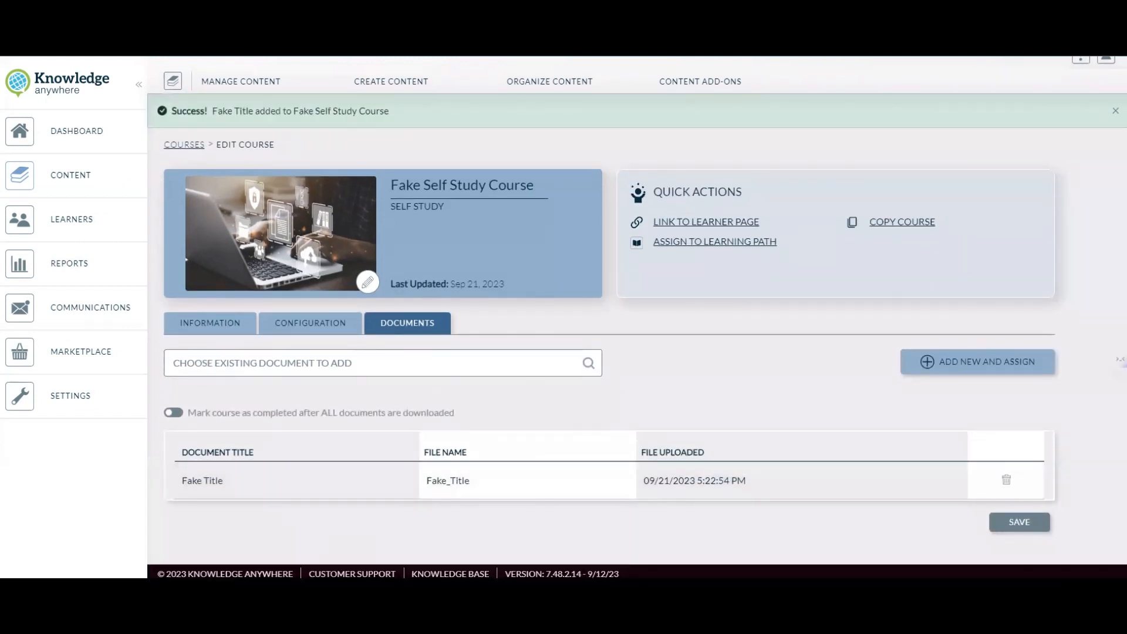
left_click(208, 327)
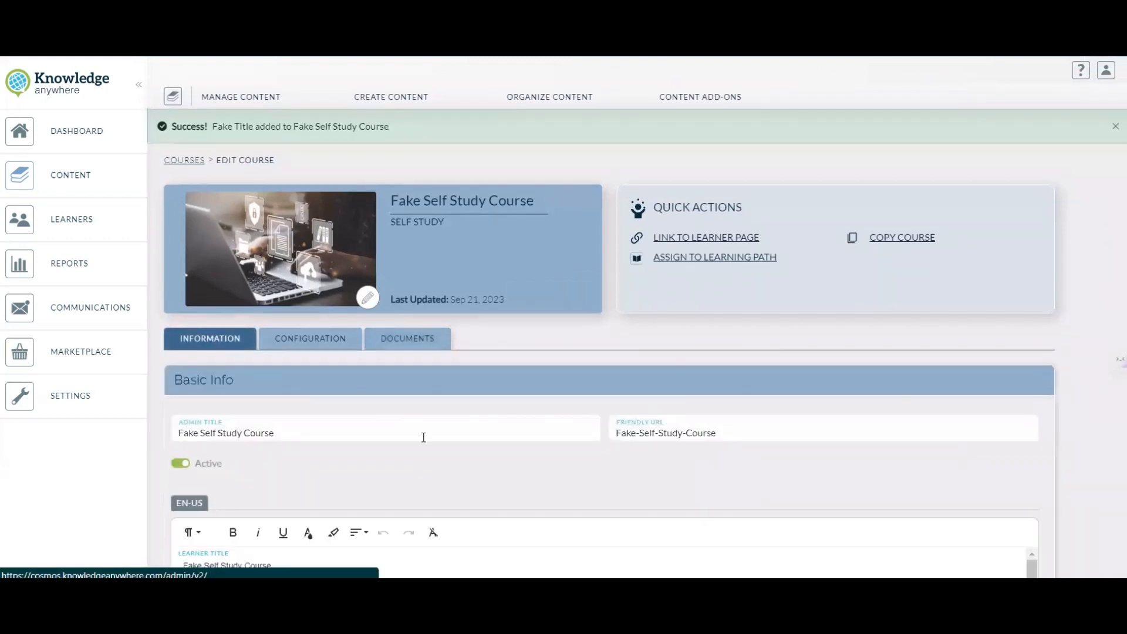
scroll(424, 452, "down", 10)
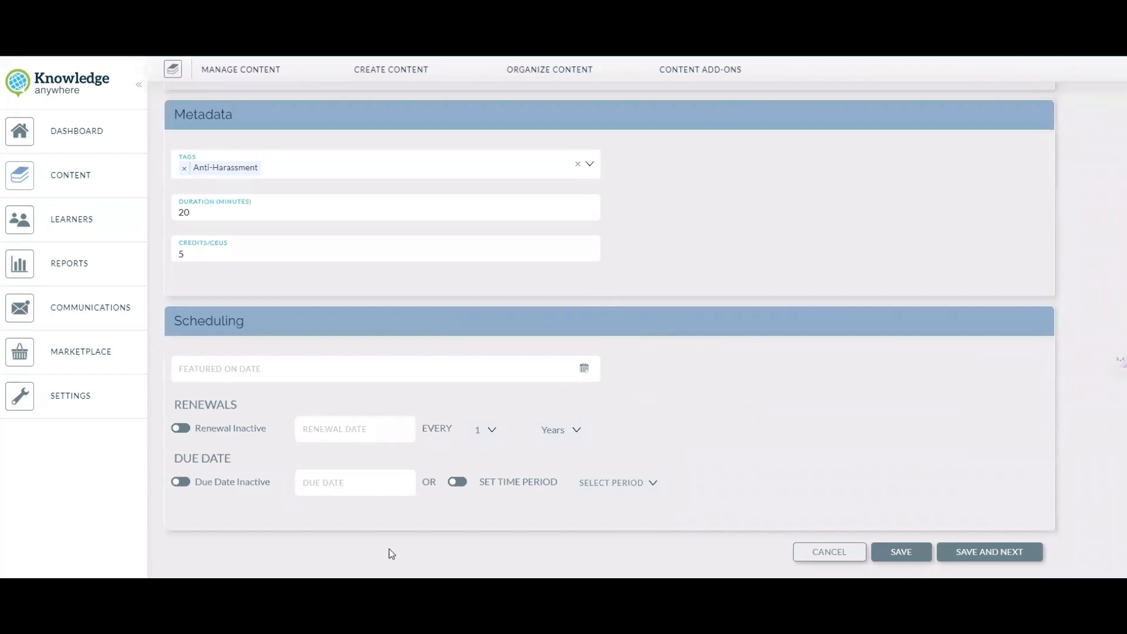
scroll(516, 319, "up", 10)
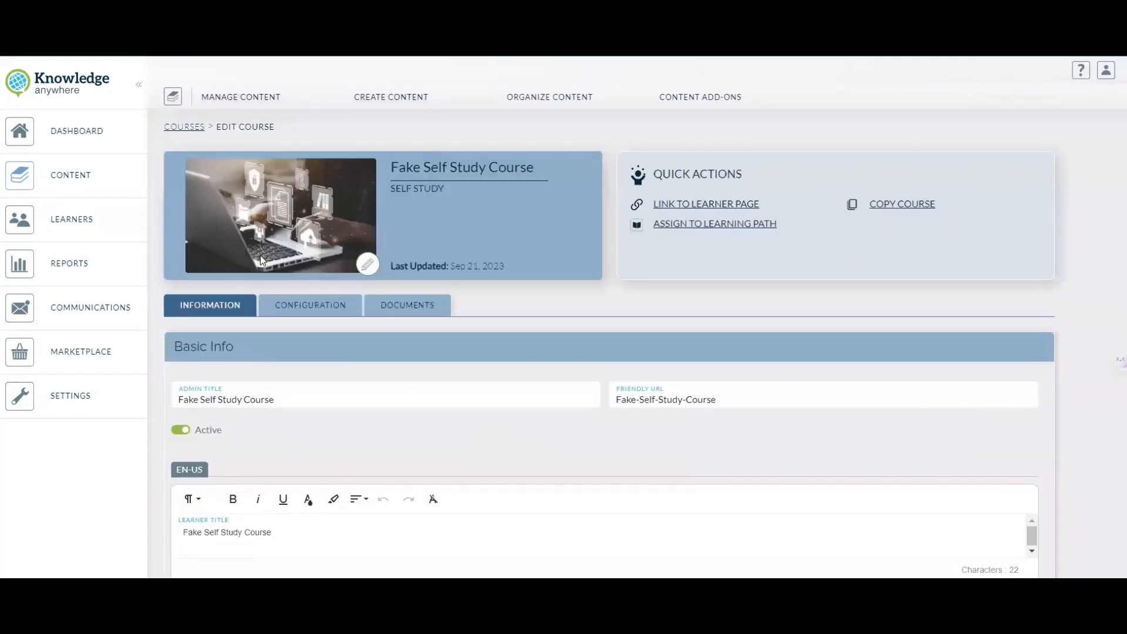
Step: Look at the course image upload options without changing the image, and view the course's learner page
left_click(369, 266)
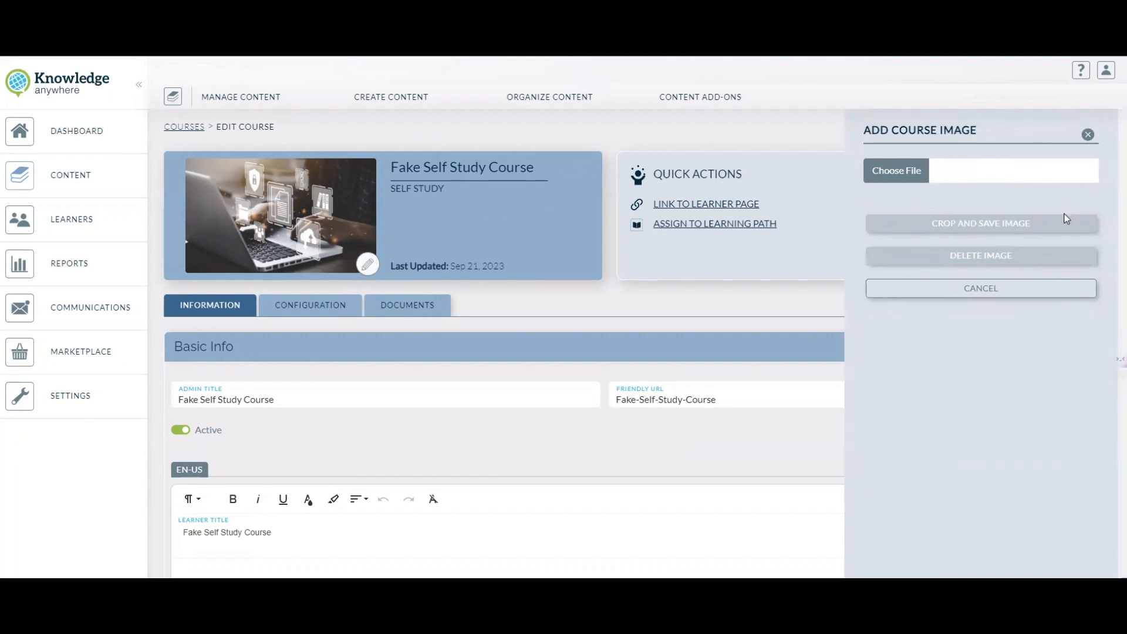
left_click(1088, 134)
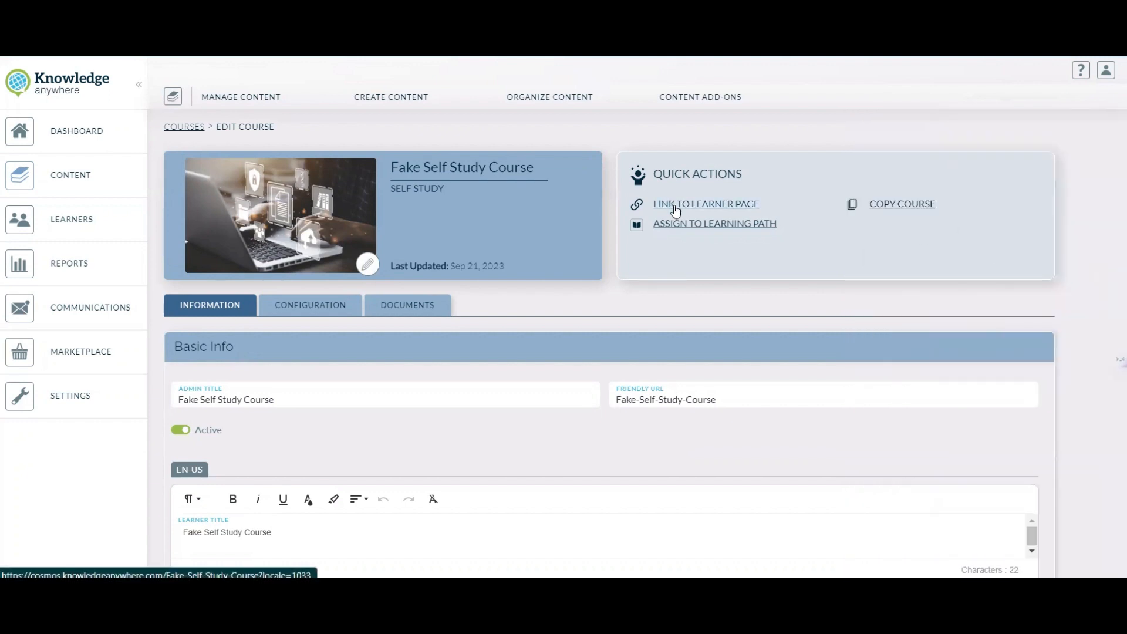
left_click(736, 205)
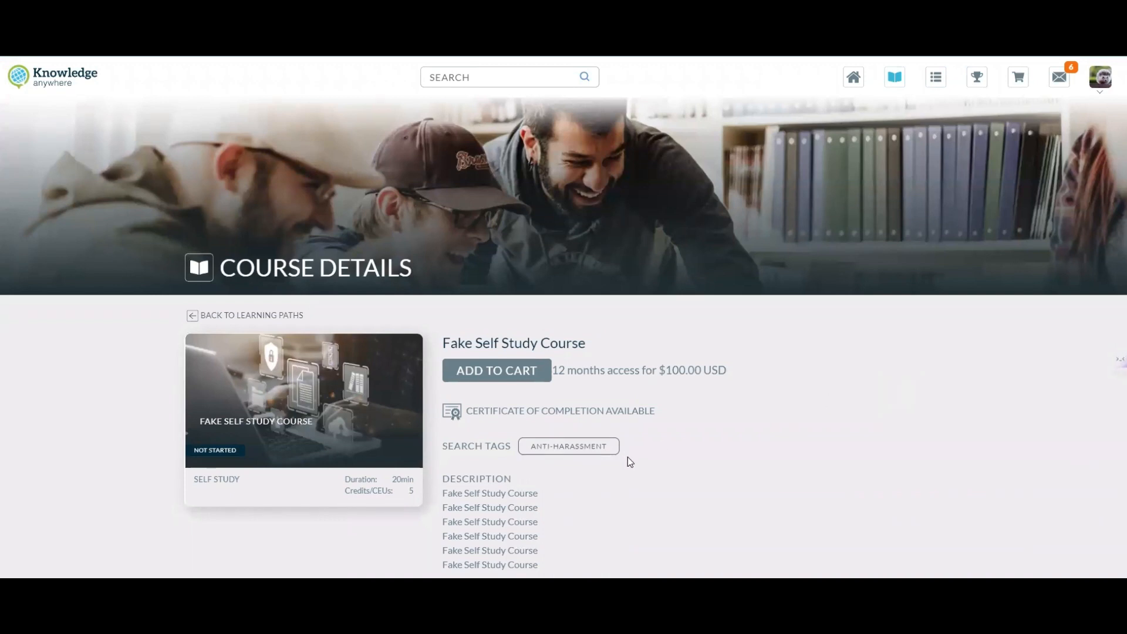
scroll(694, 433, "down", 1)
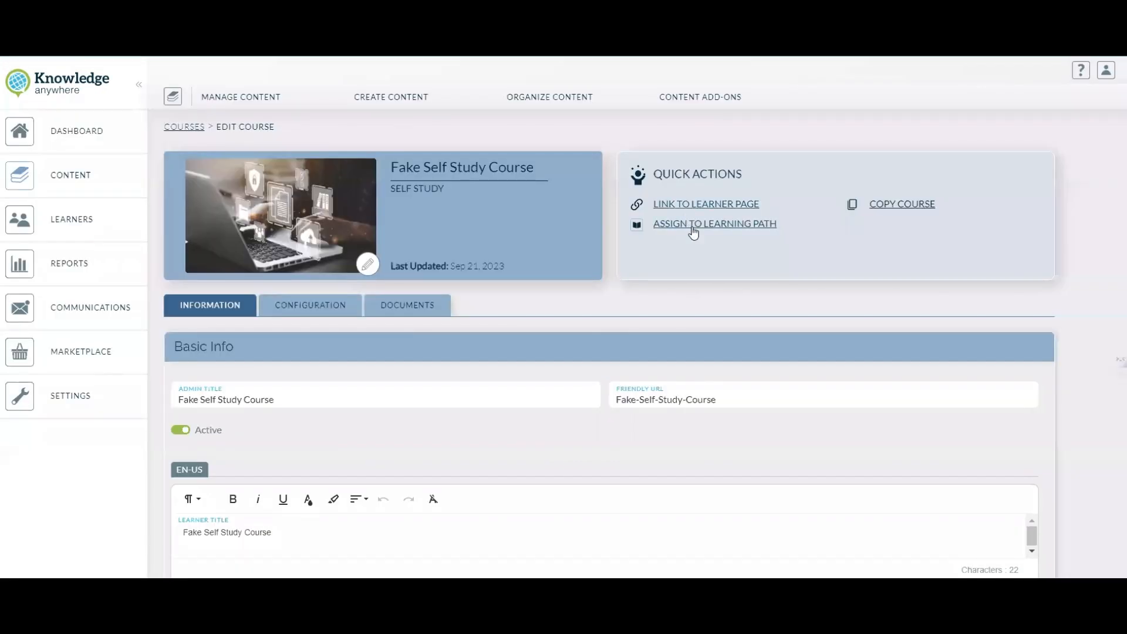
Step: Assign the self study course to the Compliance Training learning path and save the assignment
left_click(693, 226)
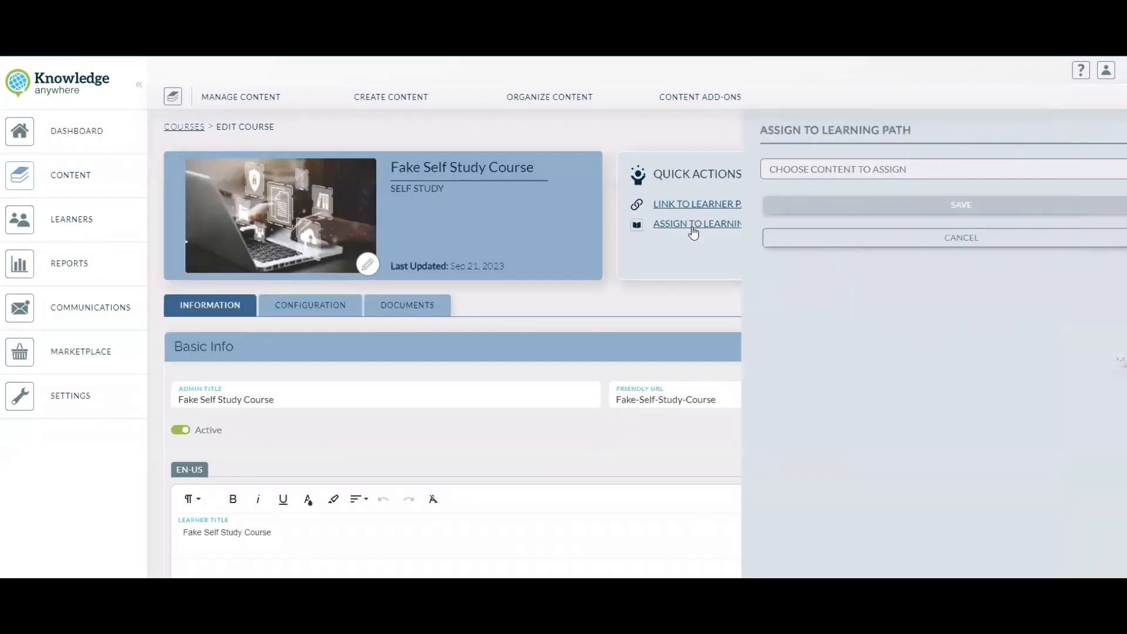
left_click(825, 169)
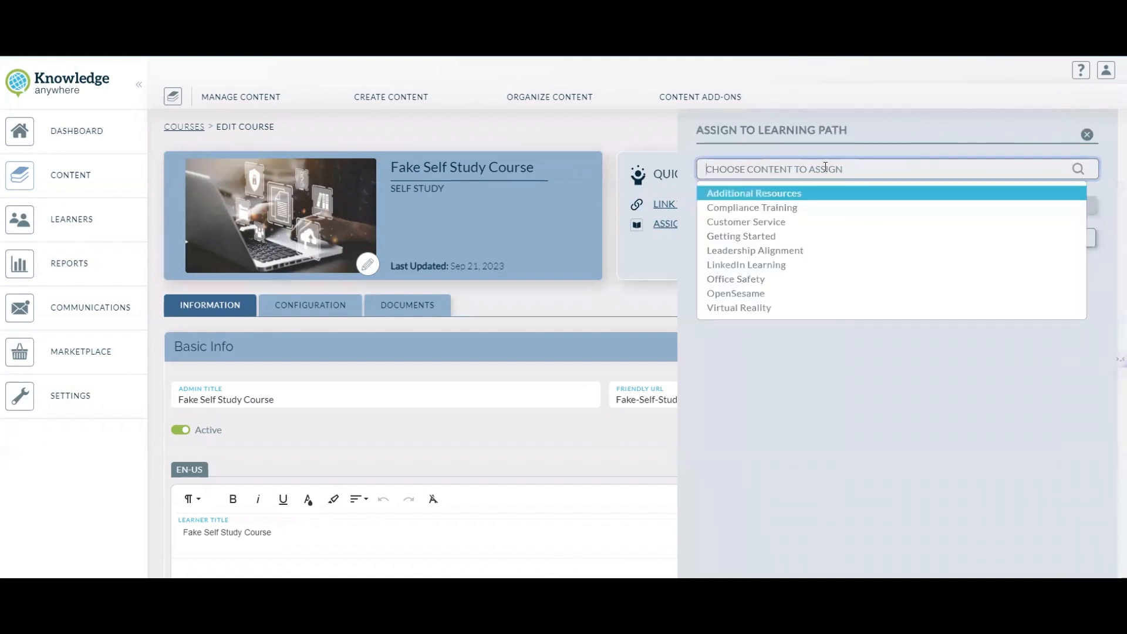
left_click(805, 210)
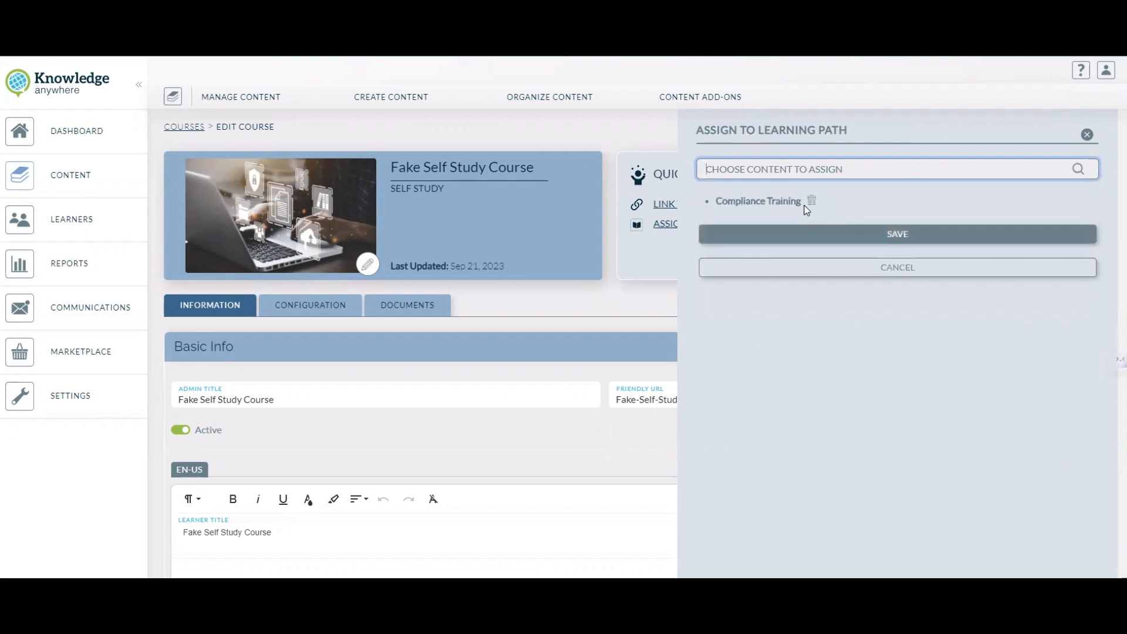
left_click(838, 235)
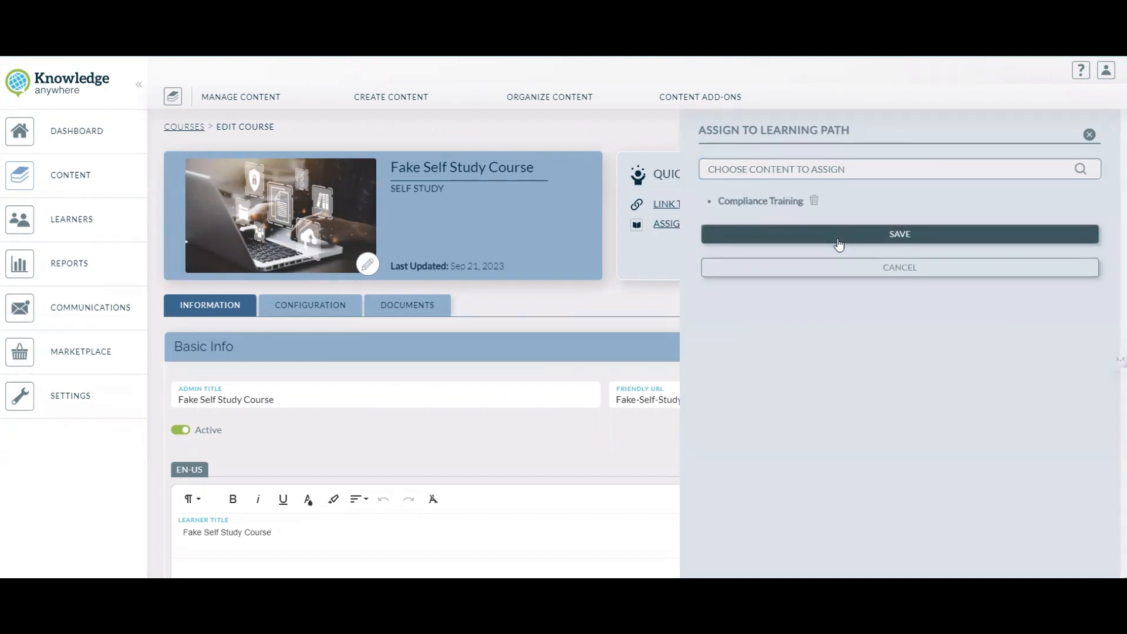